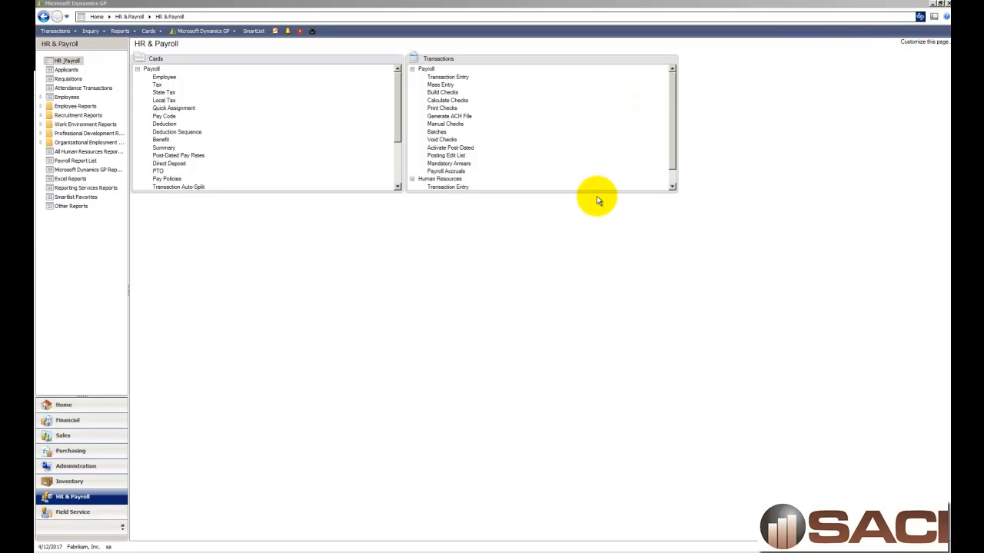
Step: Build payroll checks using the REGULAR default ID
left_click(444, 93)
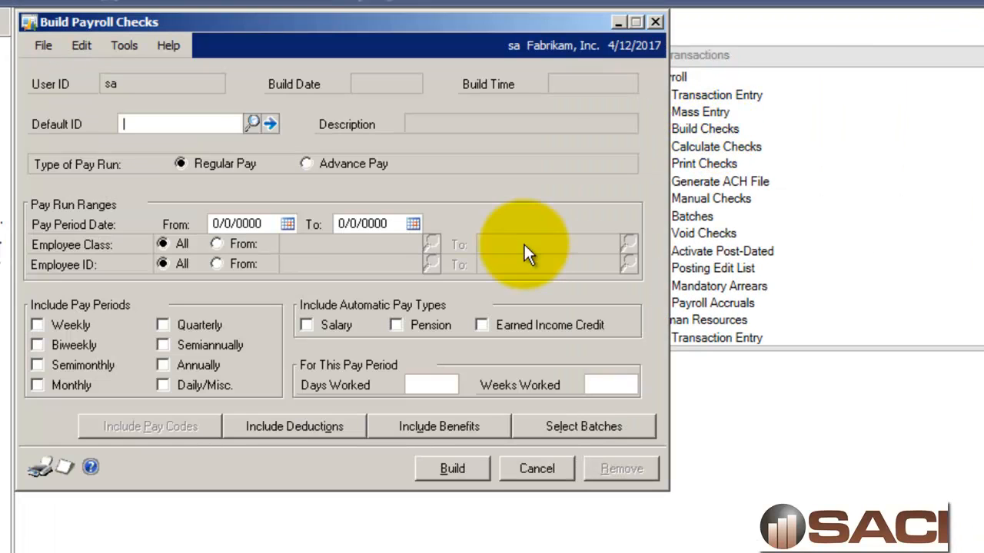
left_click(252, 123)
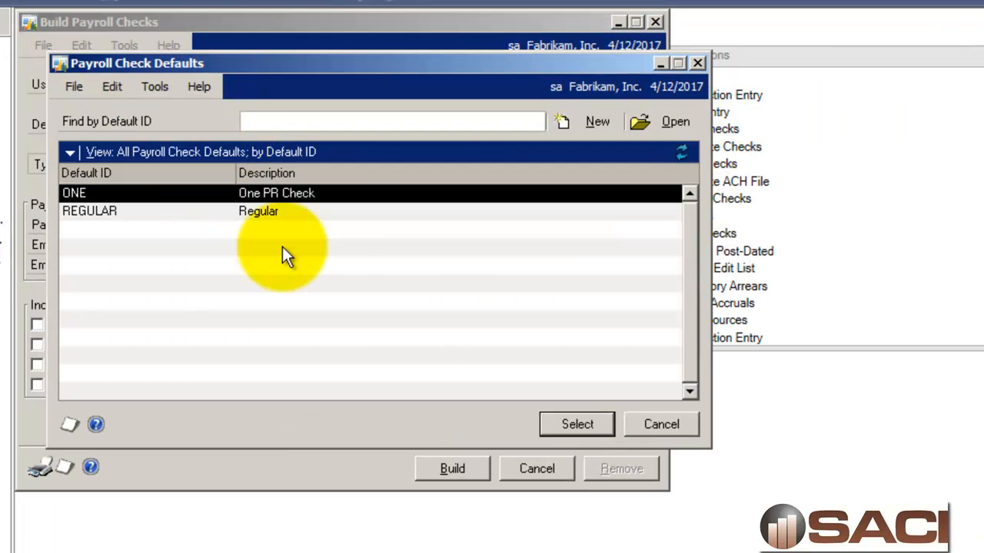
double_click(296, 211)
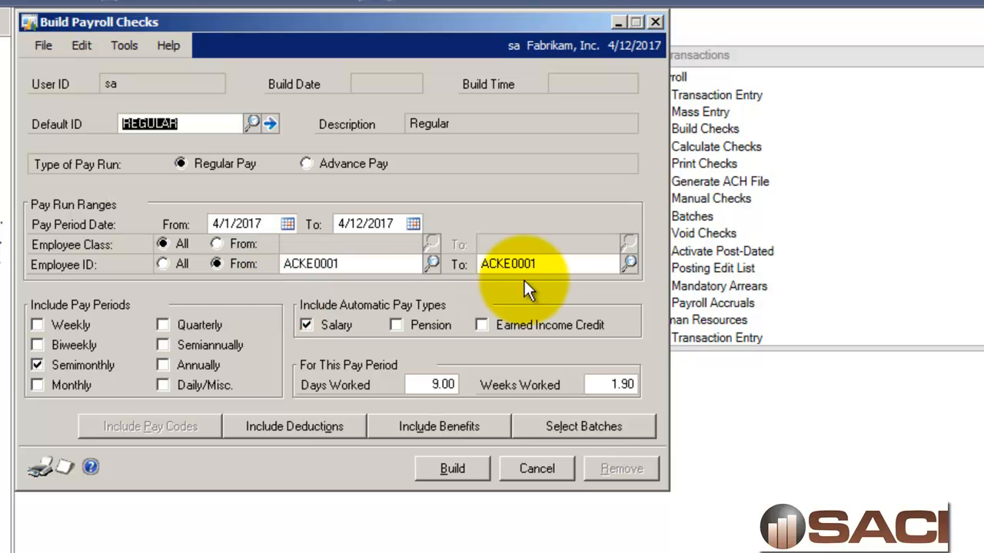
left_click(450, 470)
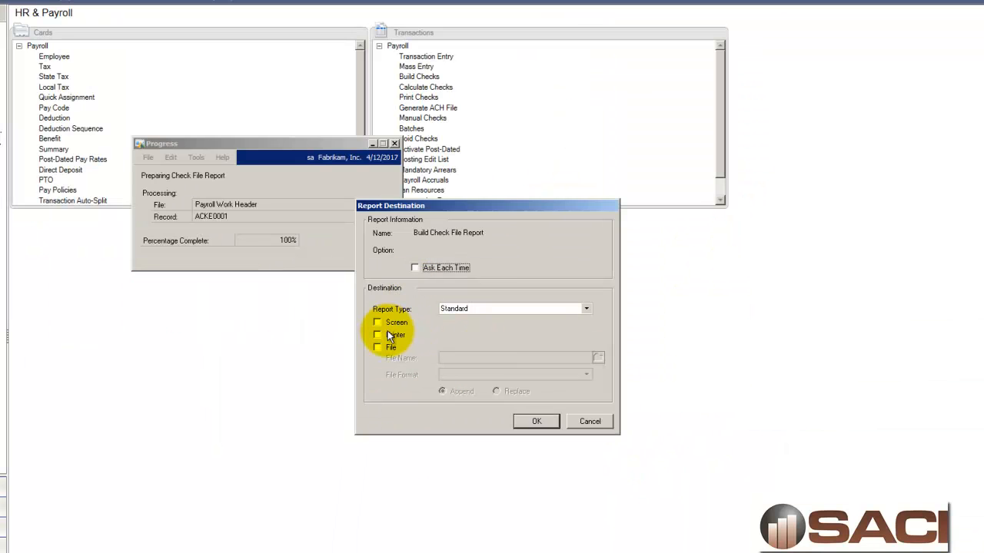
left_click(597, 421)
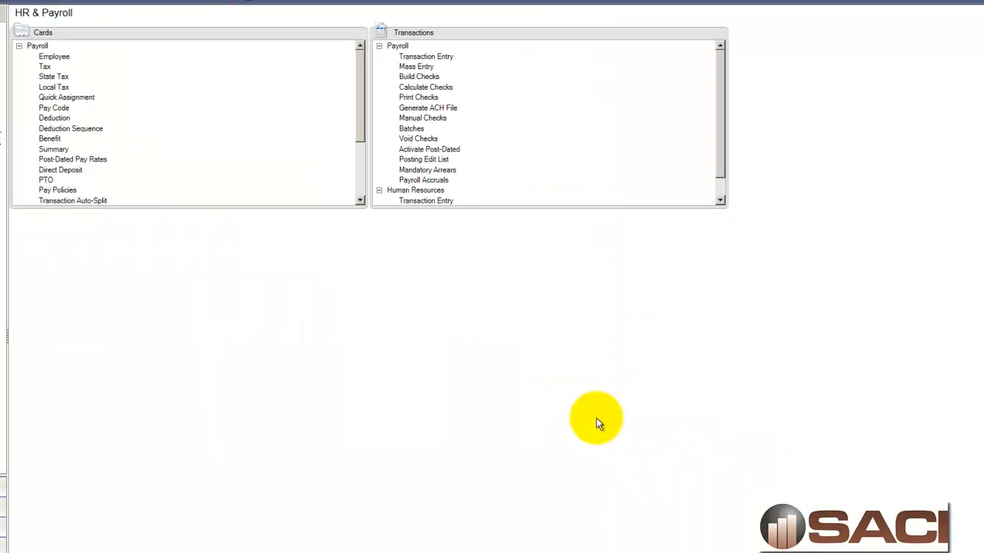
Step: Calculate the payroll checks and confirm the calculation report destination
left_click(431, 86)
left_click(252, 248)
left_click(596, 421)
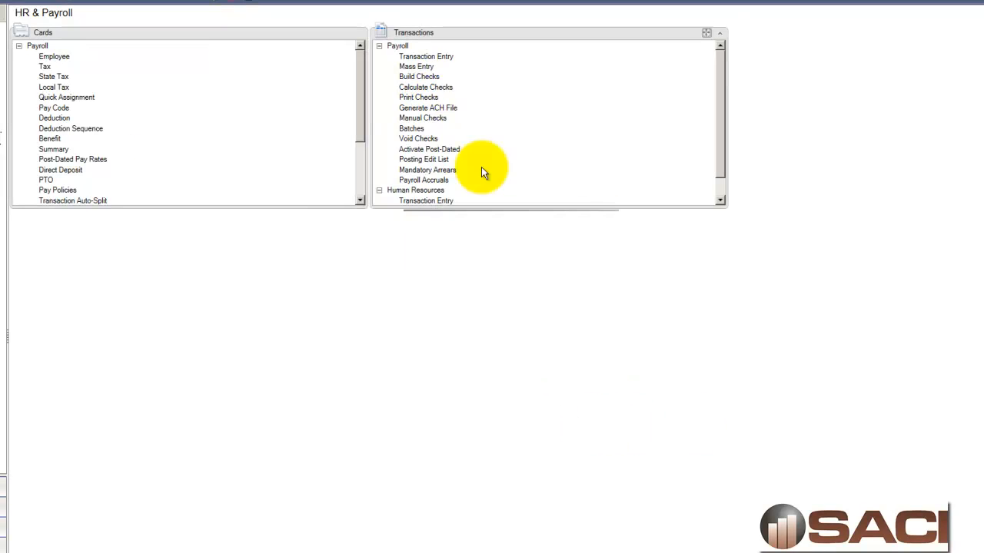
Step: Print the payroll checks for the PAYROLL checkbook, confirming the messages and closing the screen outputs
left_click(427, 98)
left_click(130, 109)
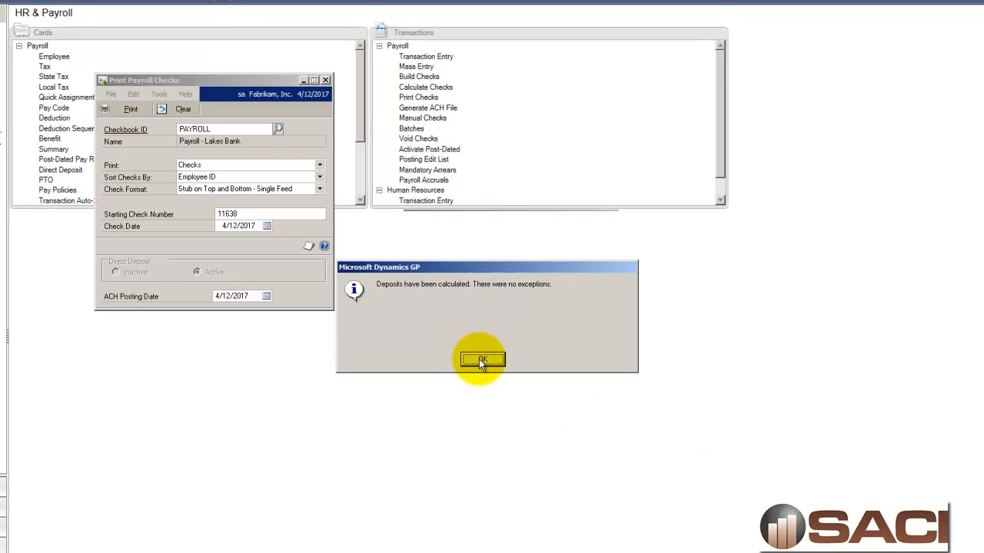
left_click(479, 359)
left_click(537, 420)
left_click(478, 355)
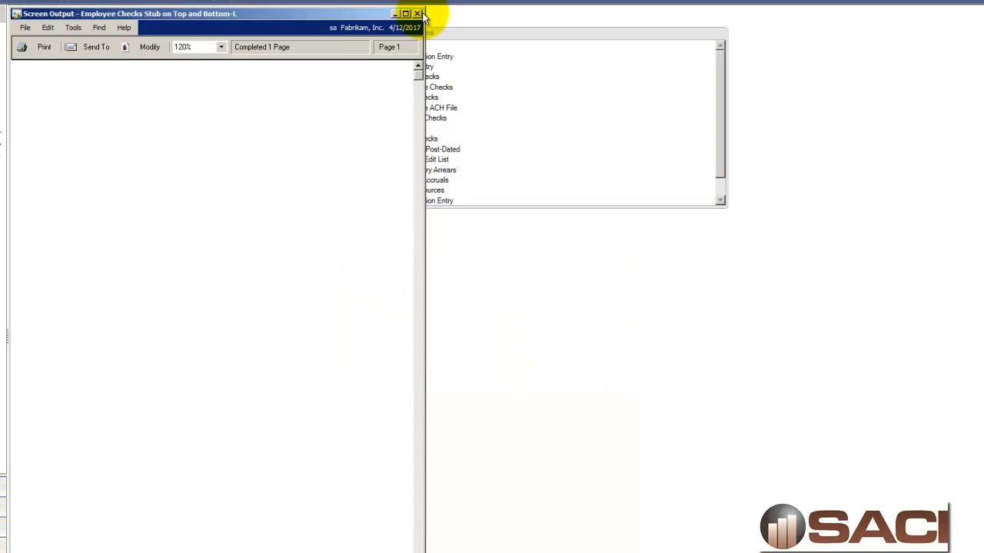
left_click(416, 13)
left_click(133, 110)
left_click(519, 421)
left_click(396, 12)
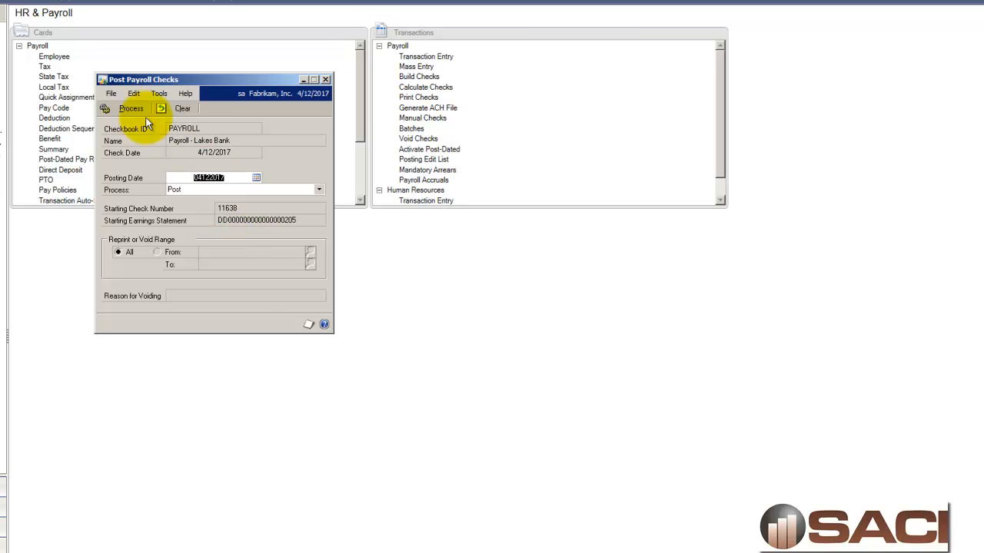
Step: Post the payroll checks, sending the Direct Deposit Check Register to the screen and confirming the report dialogs
left_click(123, 110)
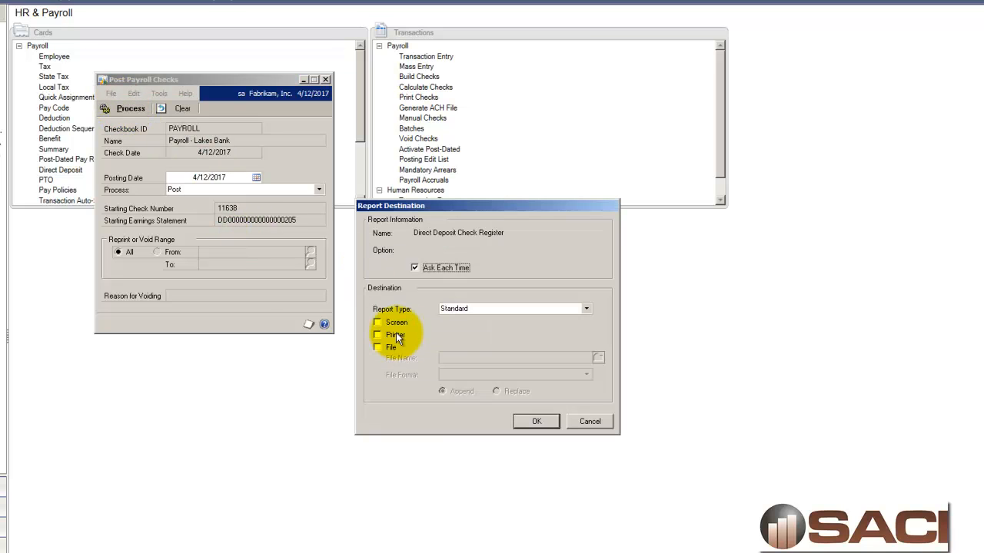
left_click(396, 323)
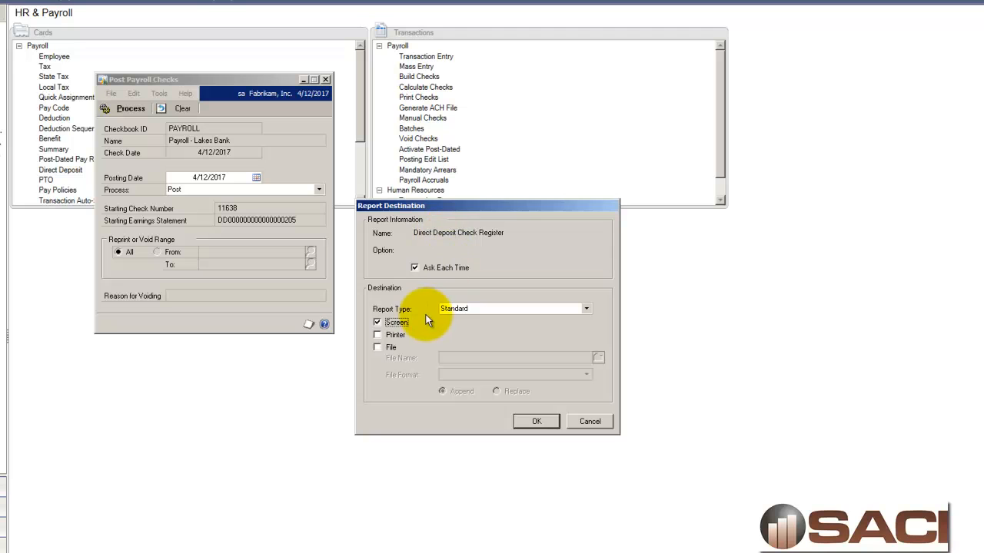
left_click(535, 421)
left_click(589, 422)
left_click(589, 421)
left_click(589, 421)
left_click(589, 421)
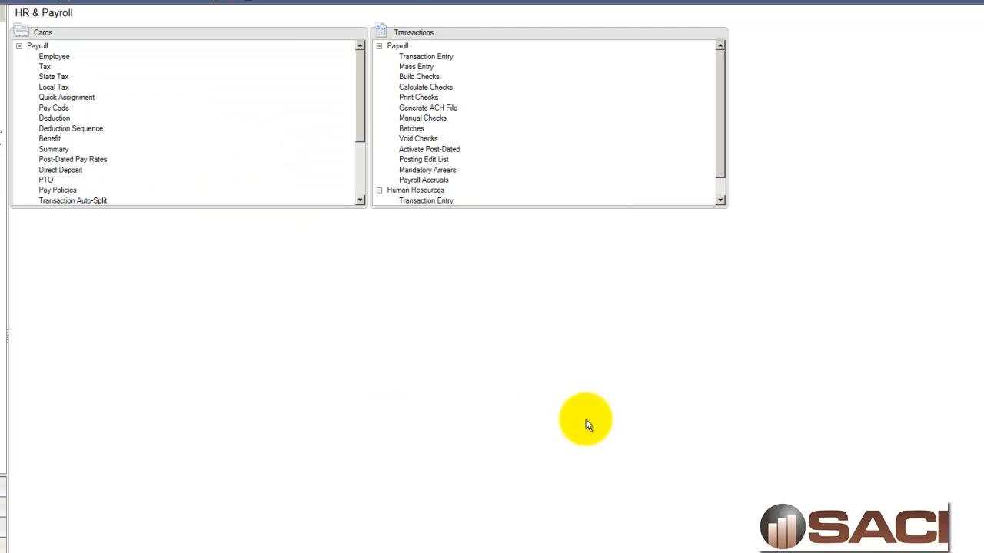
left_click_drag(428, 266, 982, 265)
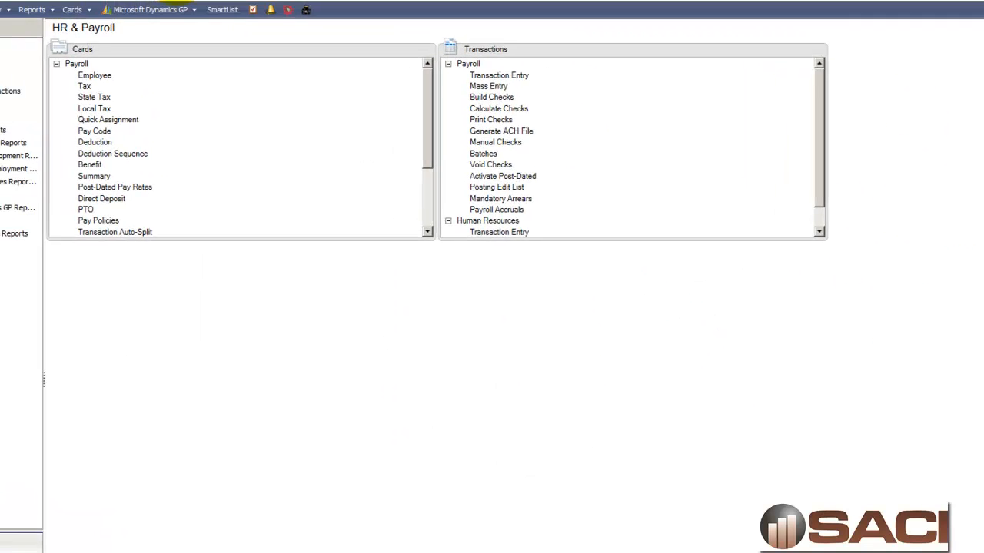
Step: Open Report Writer for the Microsoft Dynamics GP product
left_click(328, 58)
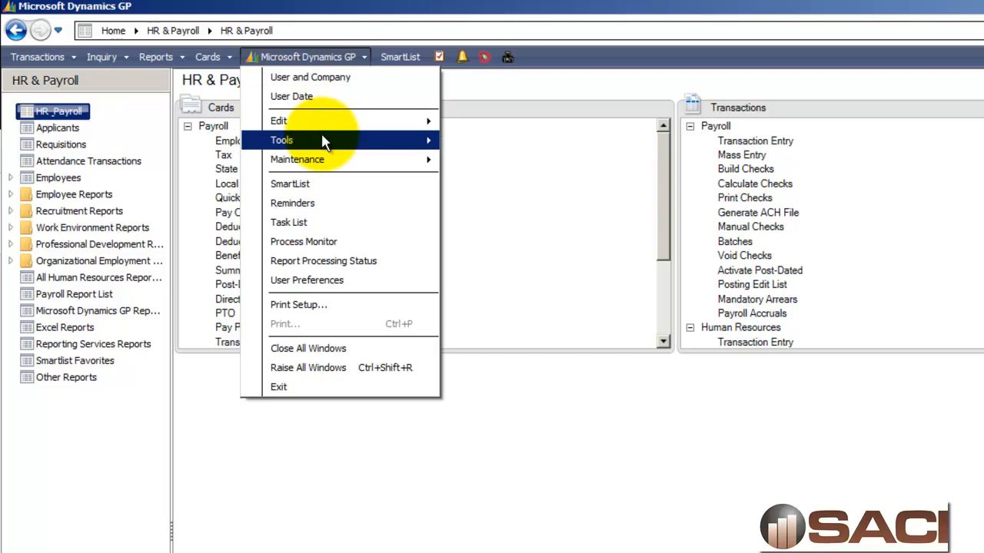
mouse_move(323, 142)
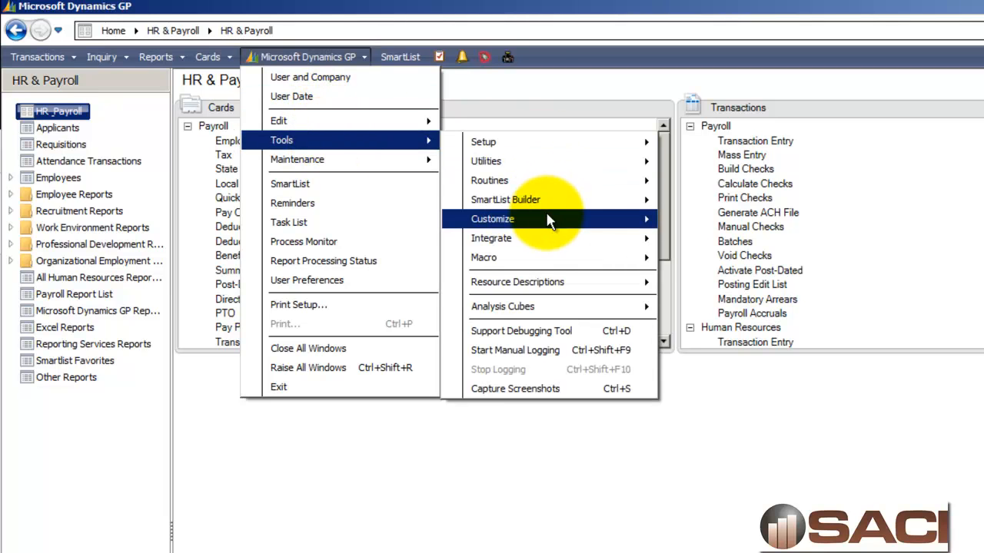
mouse_move(546, 220)
left_click(714, 222)
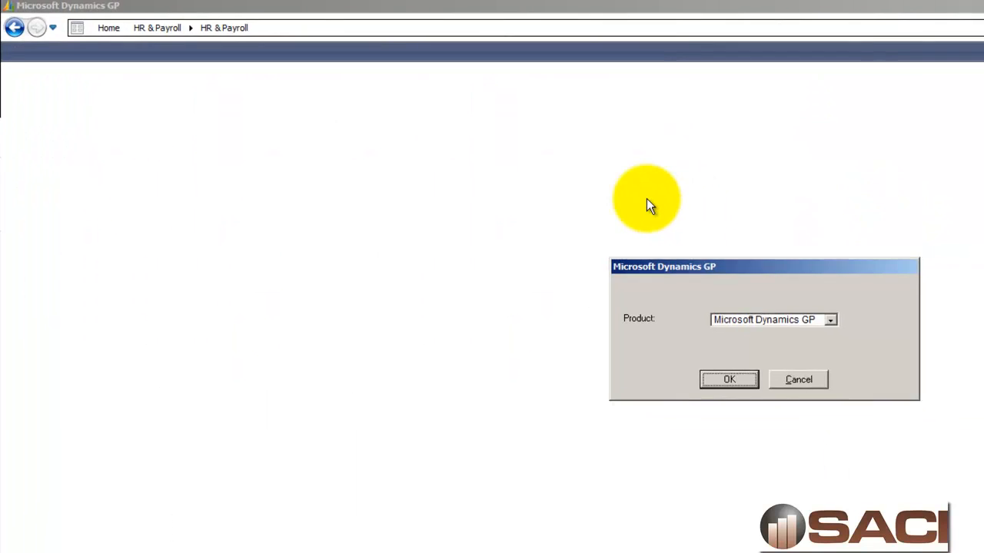
left_click(462, 247)
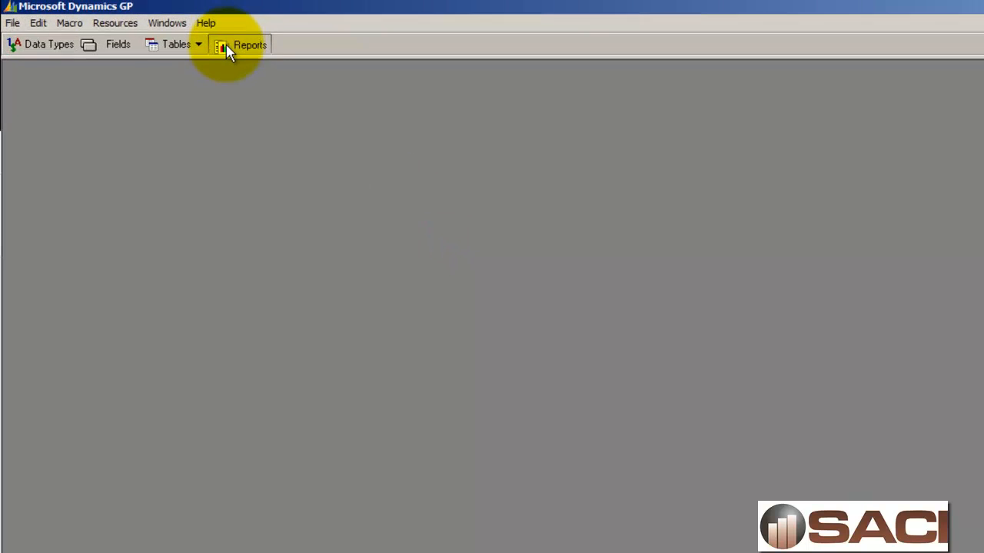
Step: Insert the original Direct Deposit Check Register report into the modified reports
left_click(226, 47)
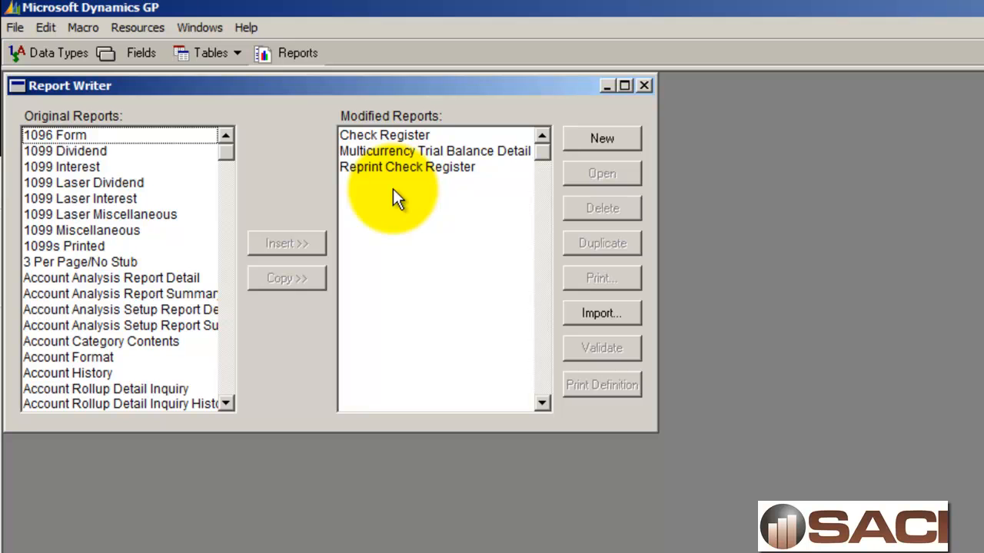
left_click(104, 277)
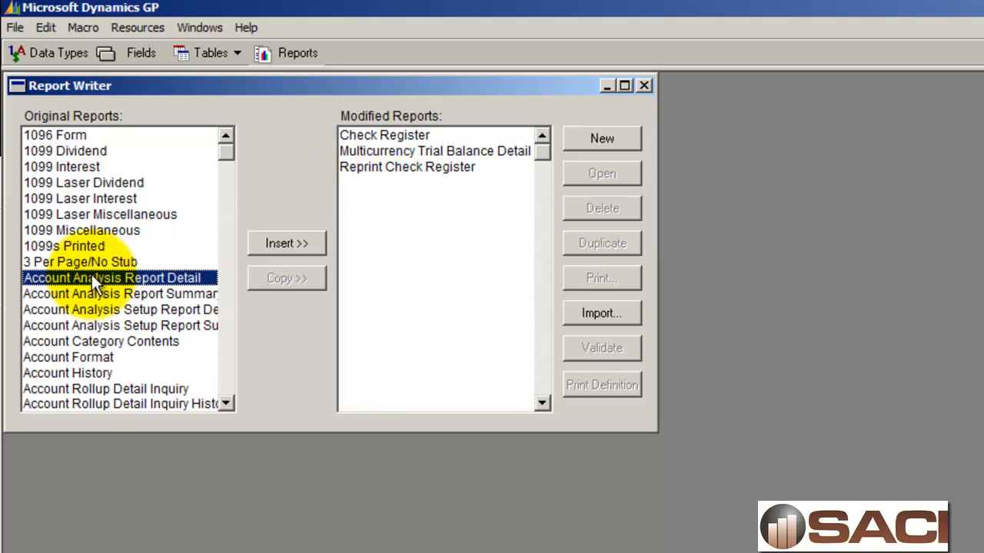
key("d")
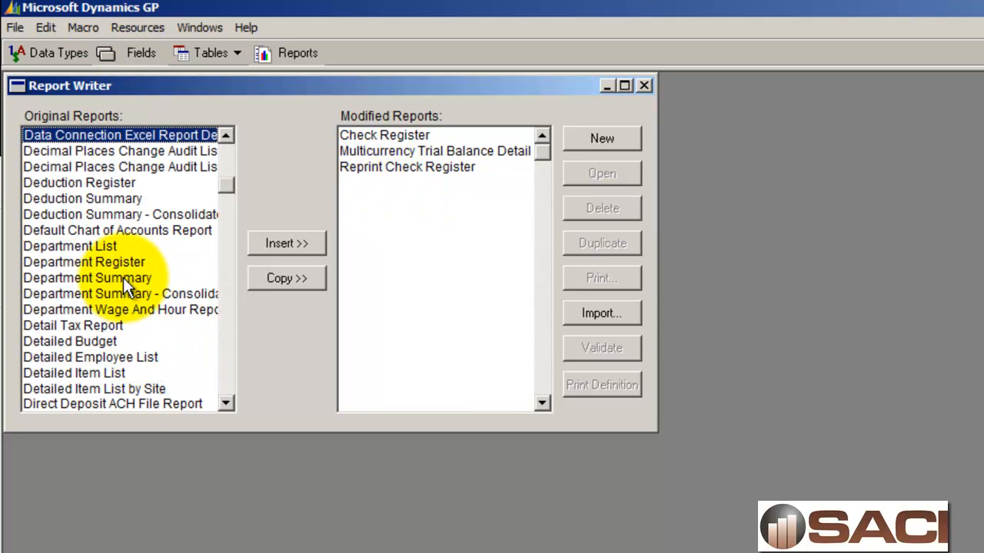
scroll(123, 277, "down", 2)
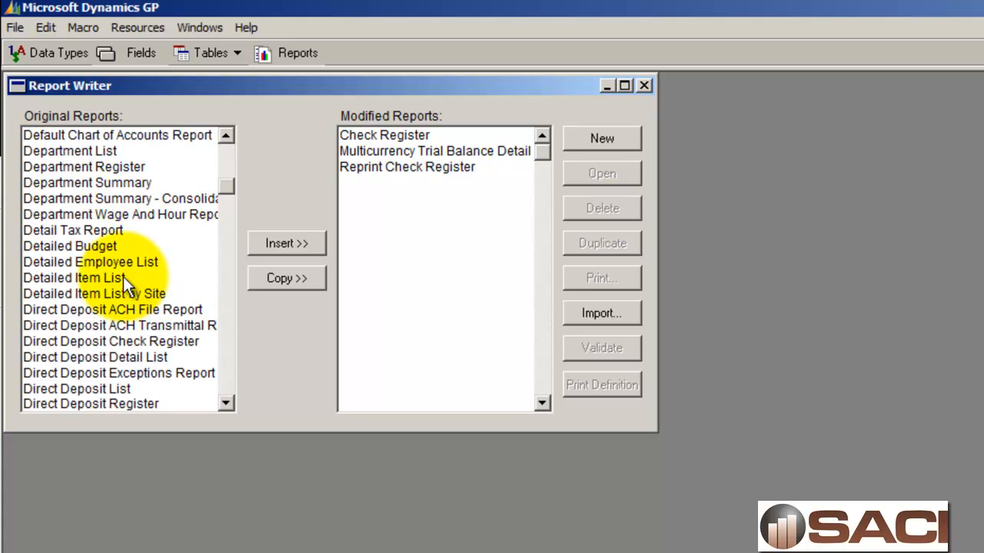
left_click(145, 341)
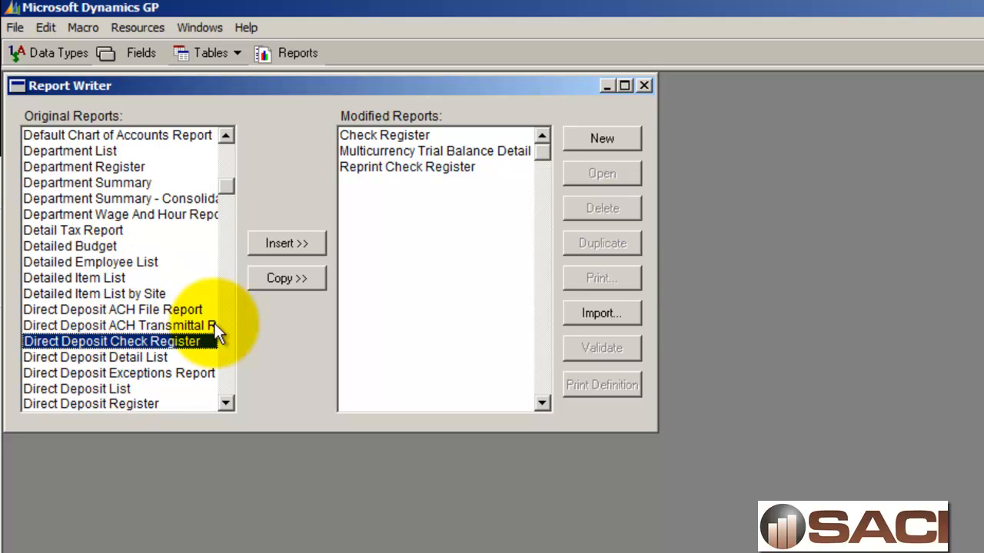
left_click(268, 246)
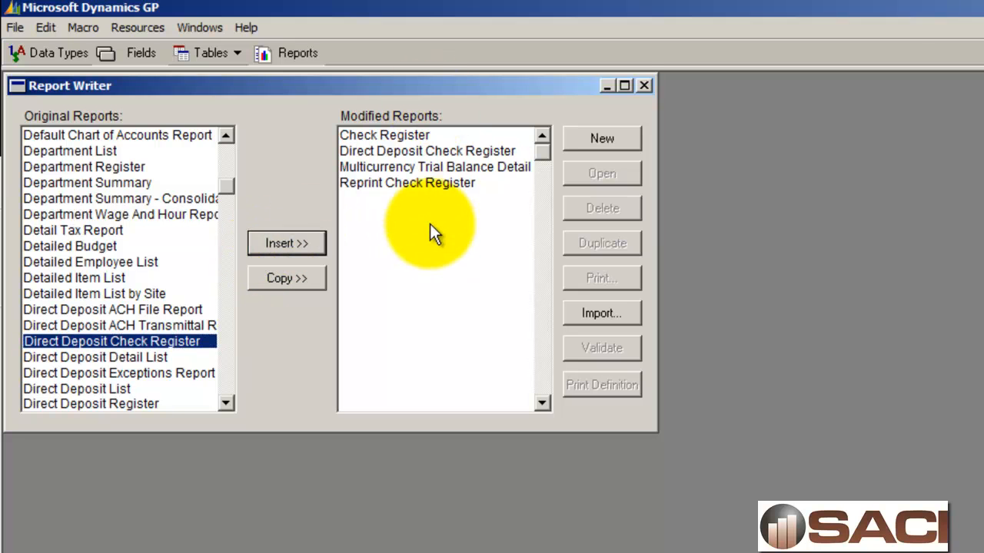
Step: Open the layout of the modified Direct Deposit Check Register report
left_click(430, 148)
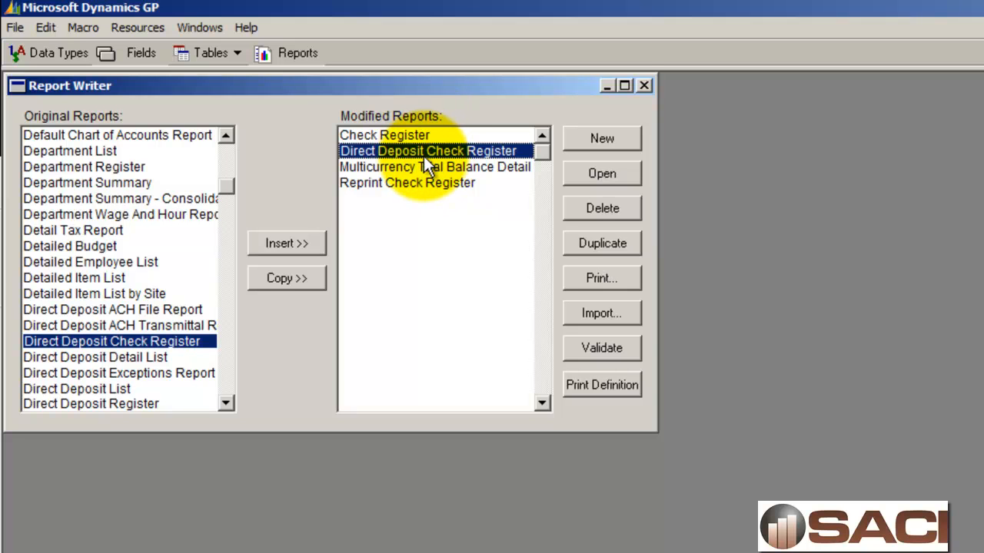
left_click(574, 176)
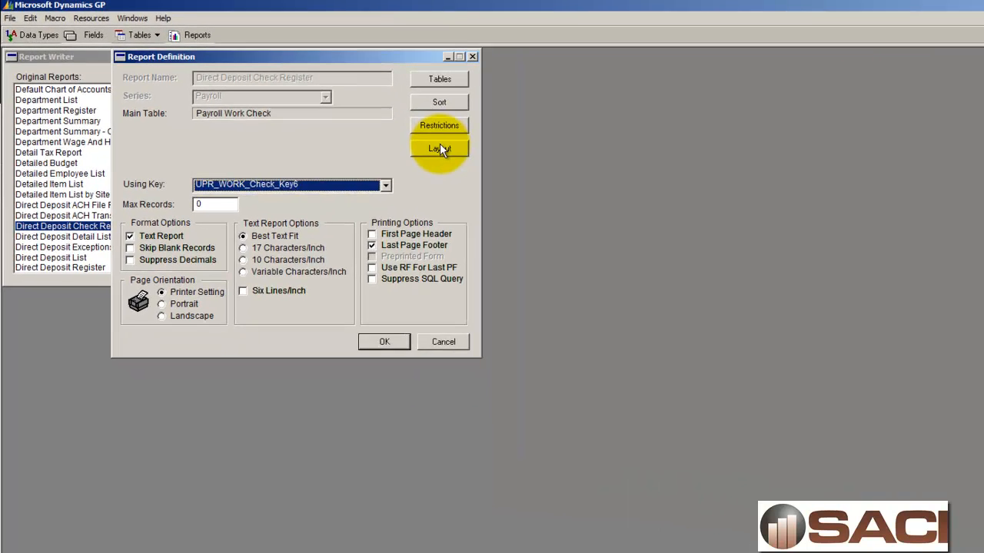
left_click(662, 223)
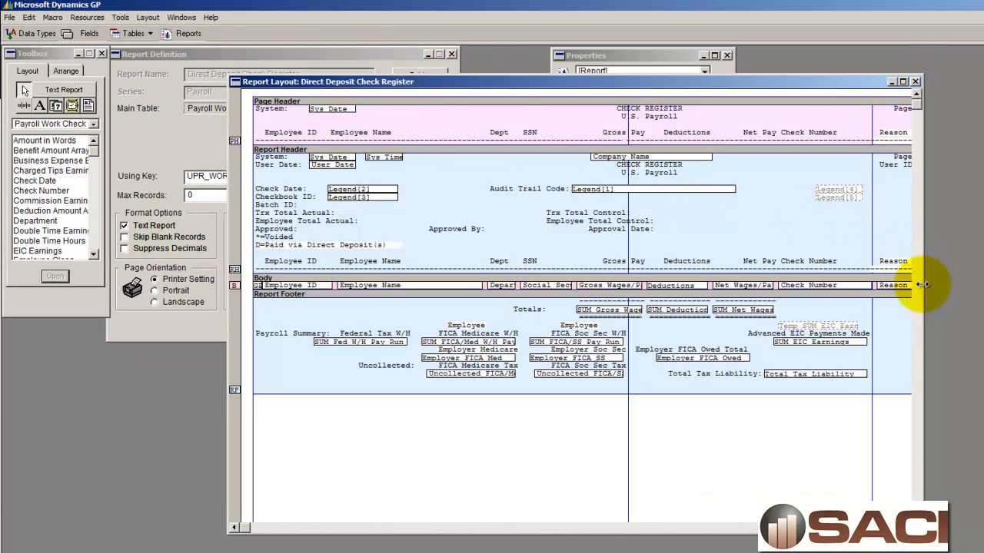
left_click_drag(922, 284, 983, 285)
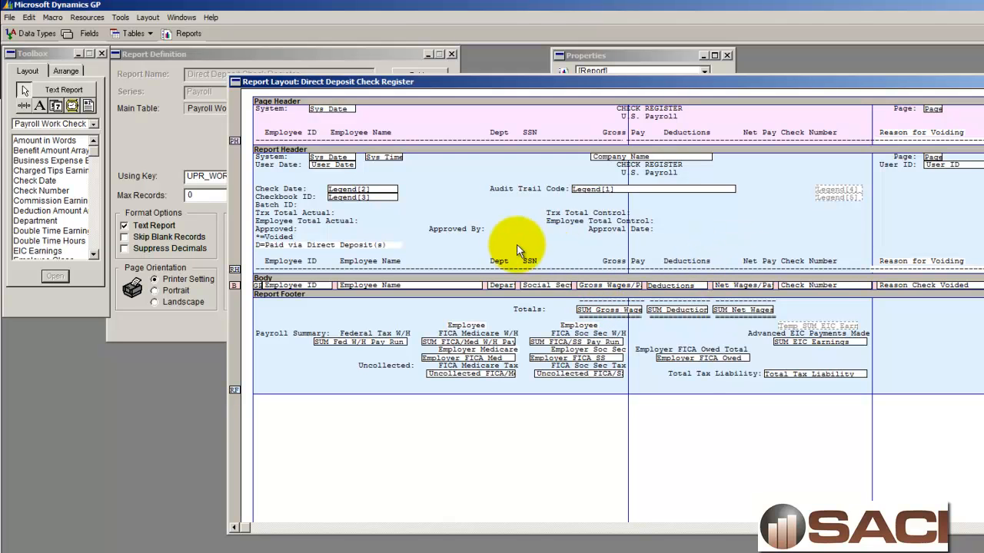
Step: Delete the Social Security Number field and the SSN column heading from the report layout
left_click(542, 286)
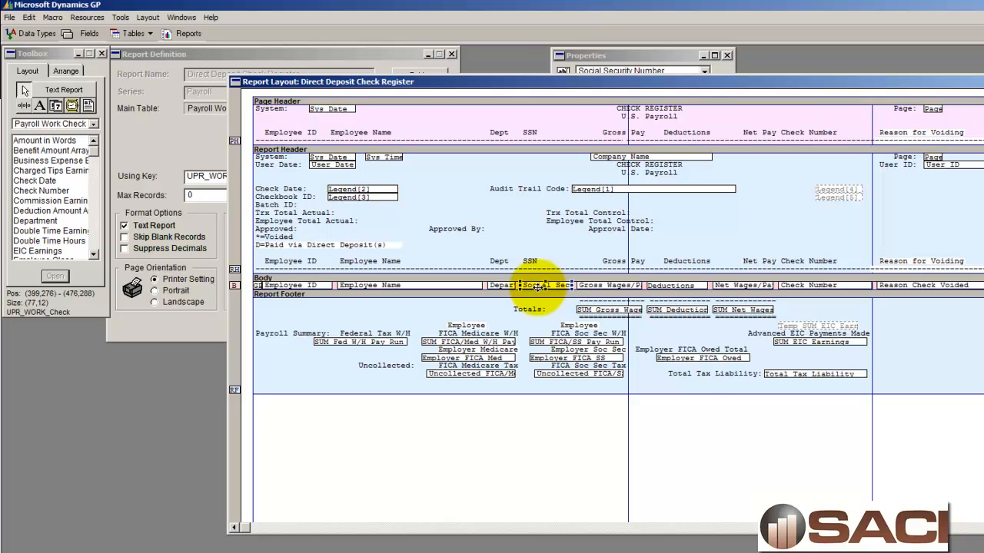
key("Delete")
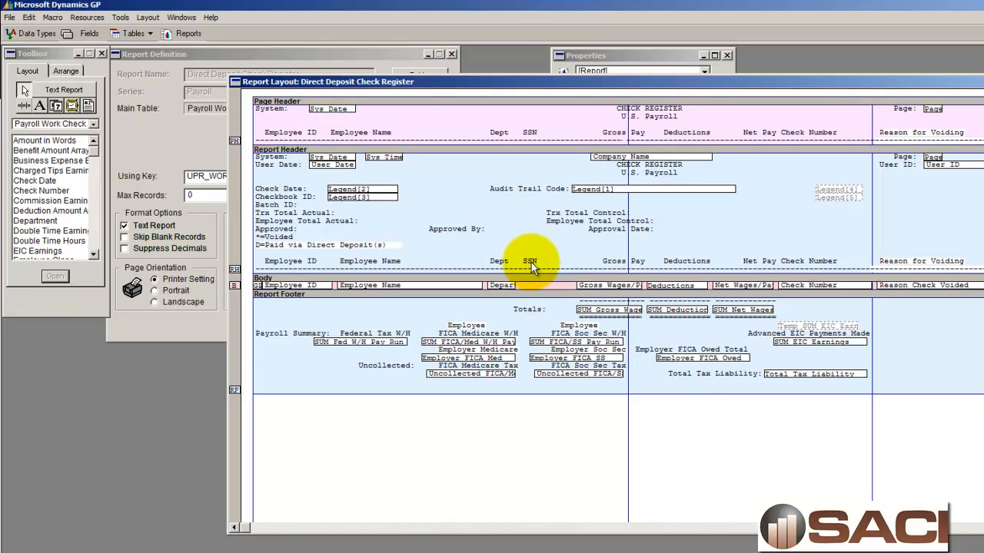
left_click(531, 262)
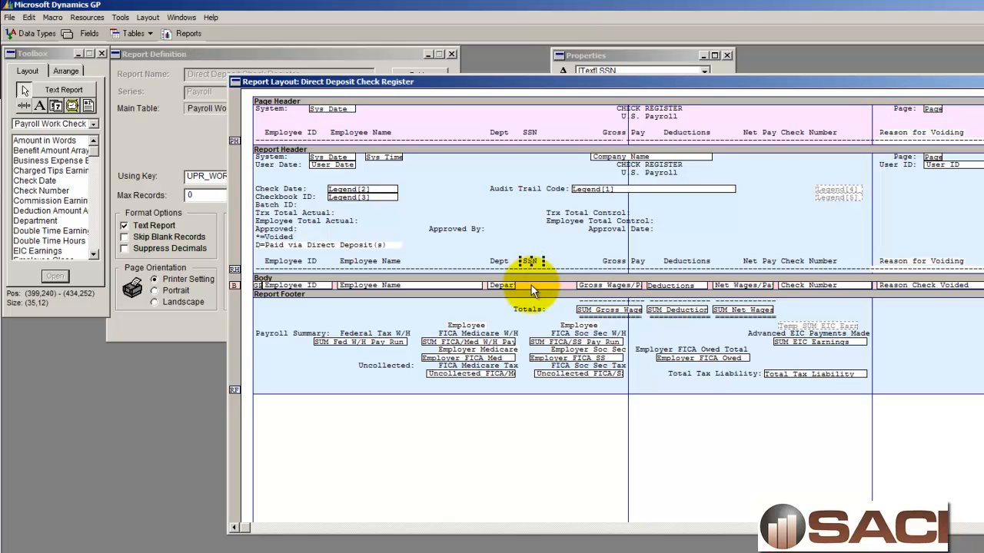
key("Delete")
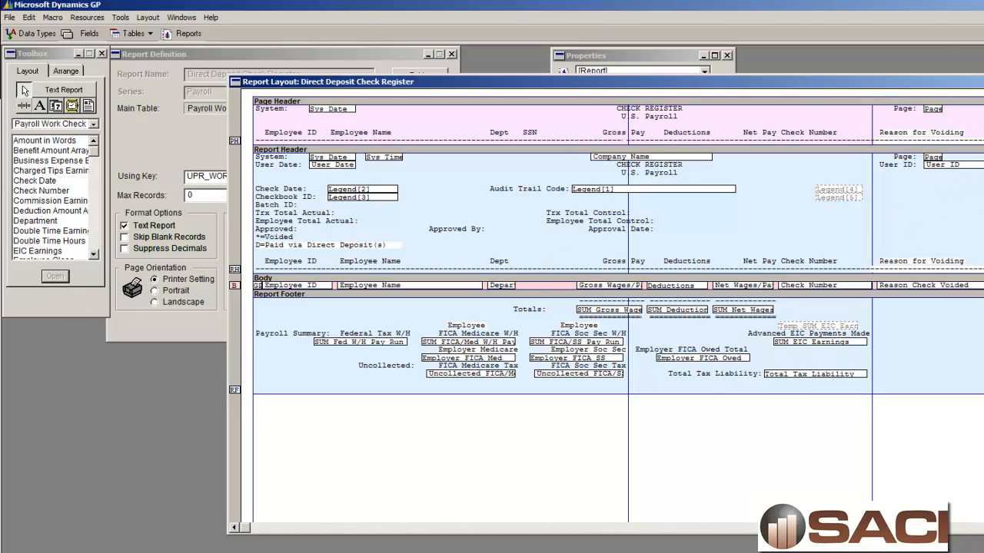
Step: Close the layout saving the changes and confirm the report definition
left_click(982, 81)
left_click(578, 327)
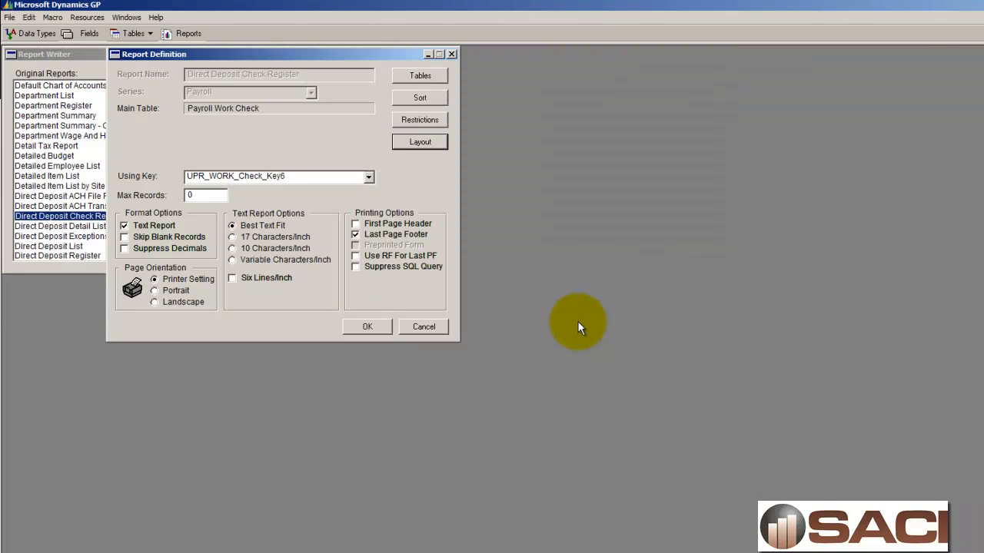
left_click(375, 329)
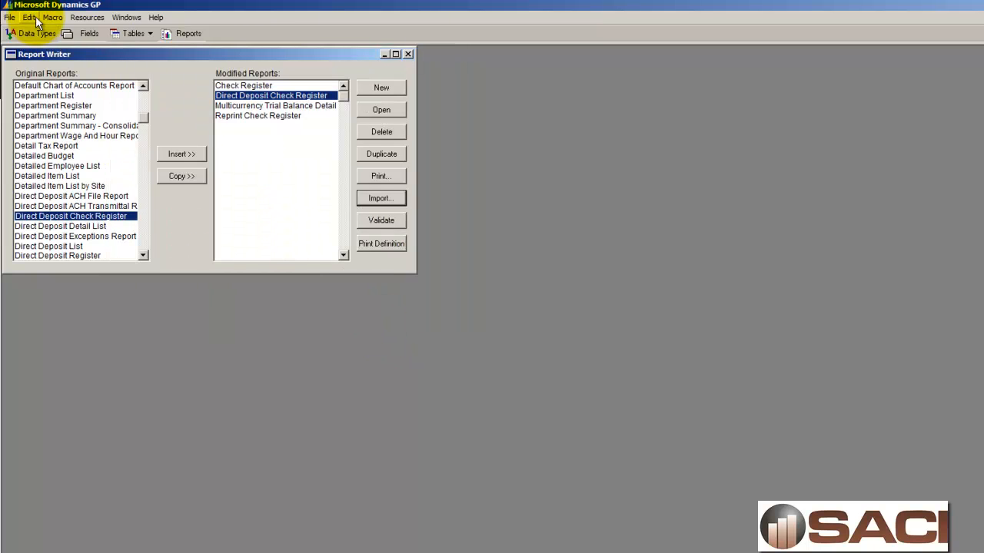
Step: Return to Dynamics GP and open the Alternate/Modified Forms and Reports setup
left_click(10, 17)
left_click(21, 76)
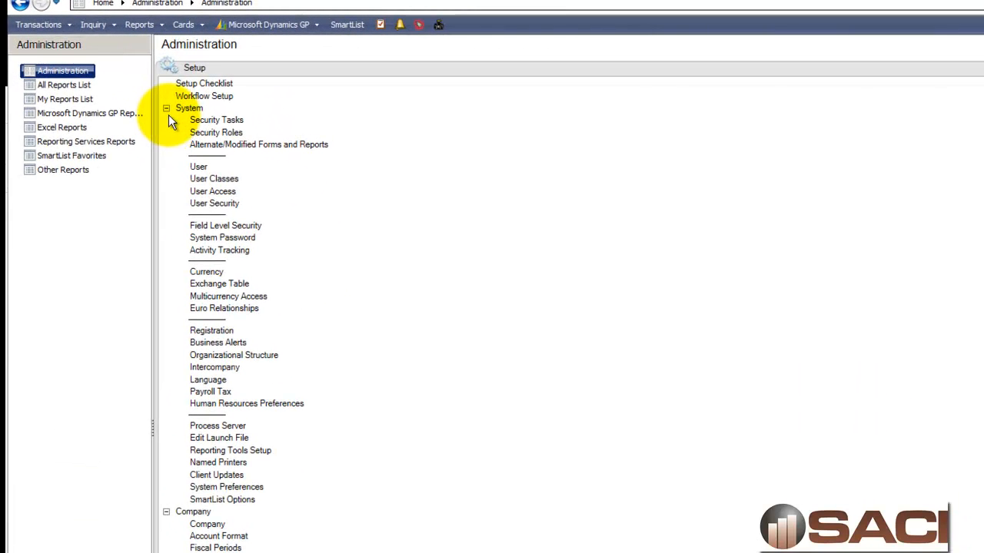
left_click(223, 146)
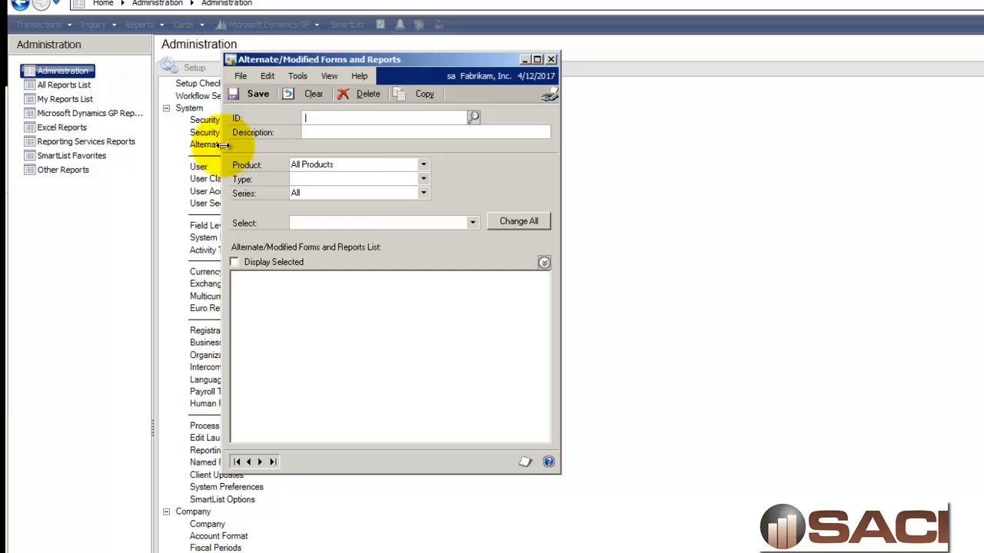
Step: Load the DEFAULTUSER ID and filter the forms and reports list to Reports
left_click(475, 115)
left_click(283, 141)
double_click(283, 141)
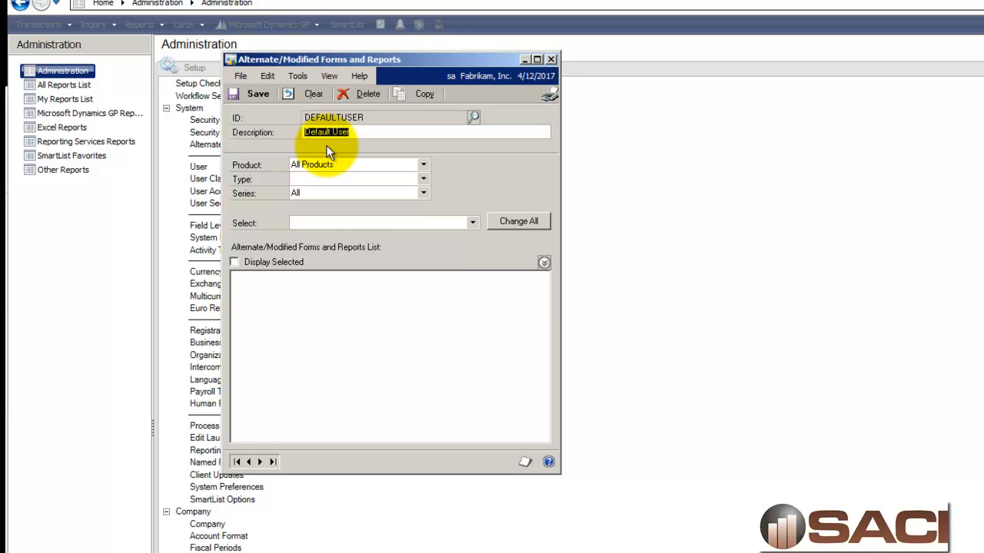
left_click(379, 177)
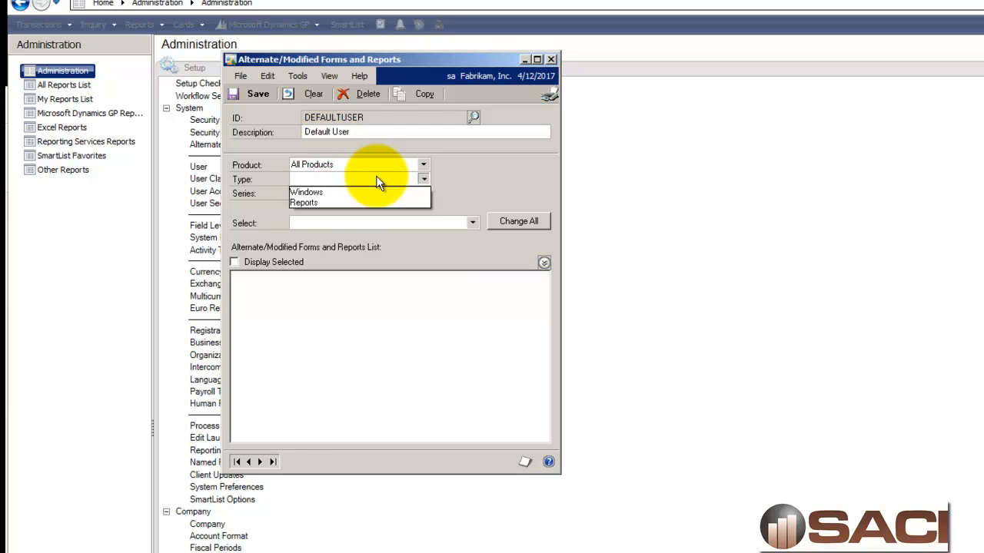
left_click(311, 203)
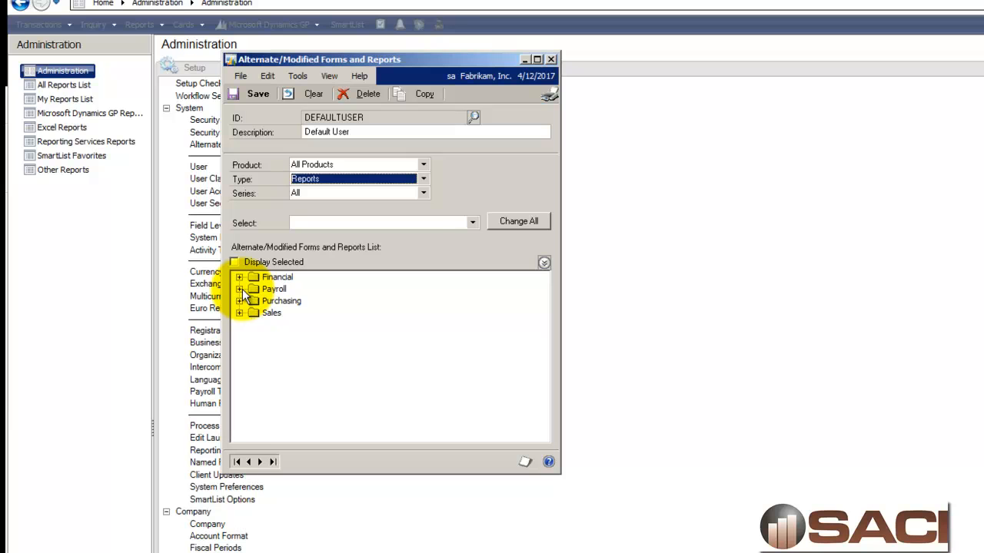
Step: Under Payroll, assign the Modified Check Register and Direct Deposit Check Register to DEFAULTUSER, then save and close the window
left_click(239, 289)
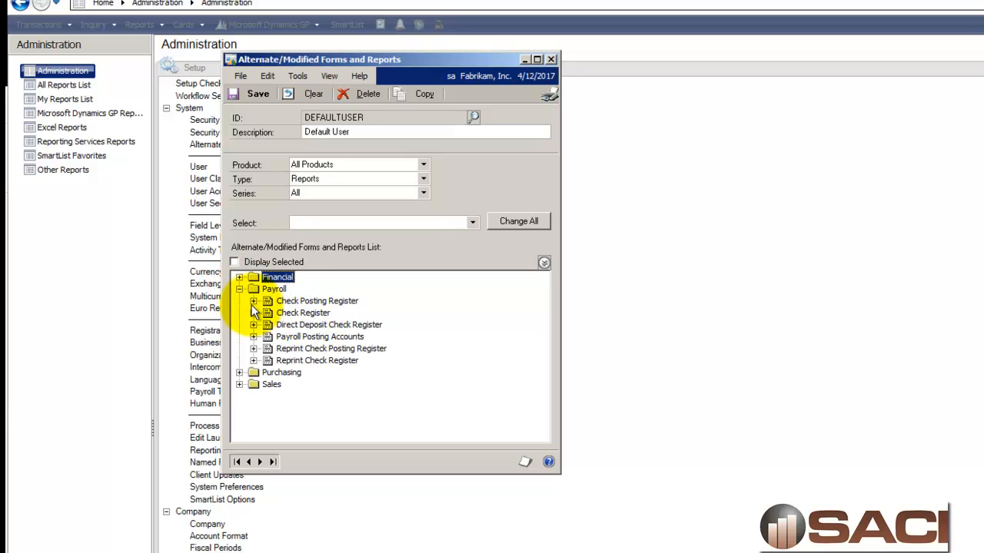
left_click(253, 300)
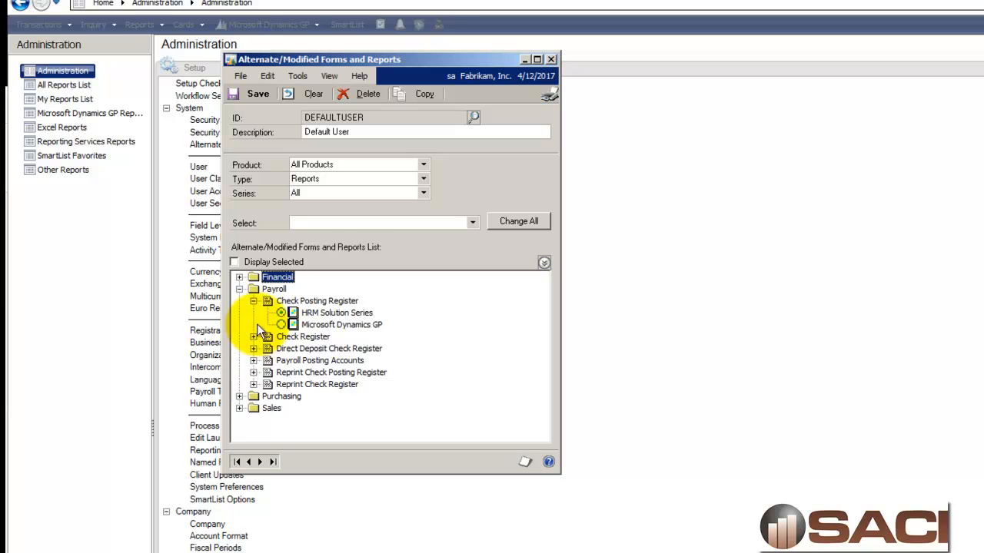
left_click(254, 301)
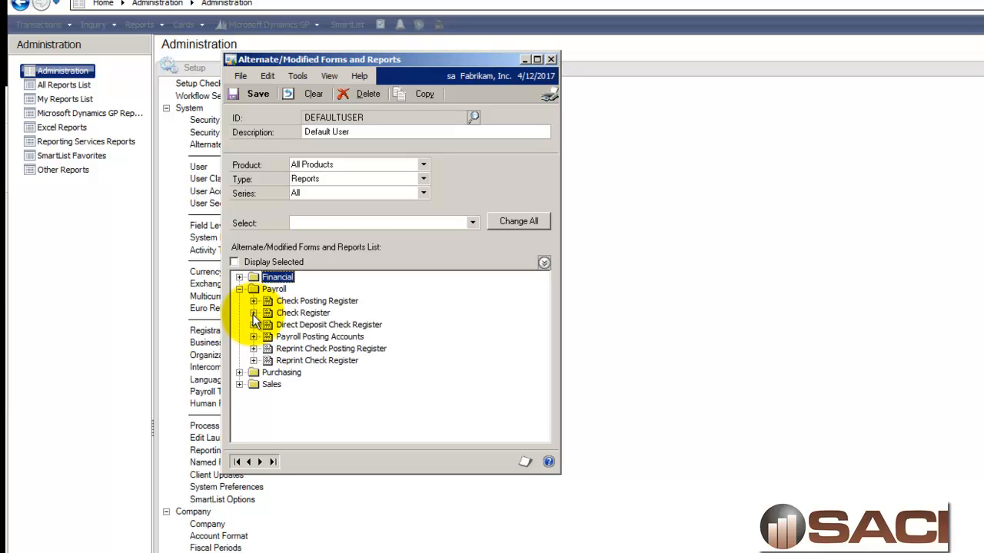
left_click(253, 313)
left_click(281, 337)
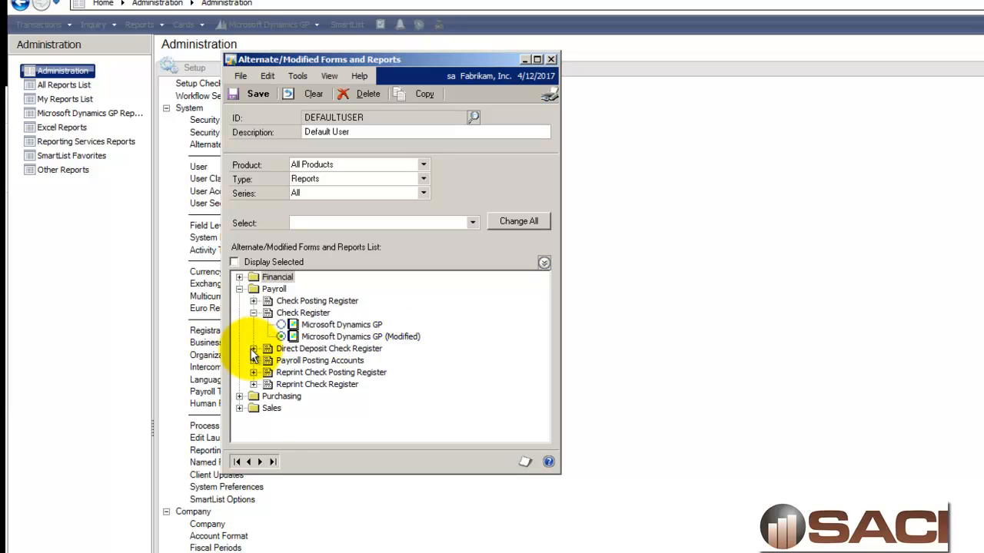
left_click(253, 348)
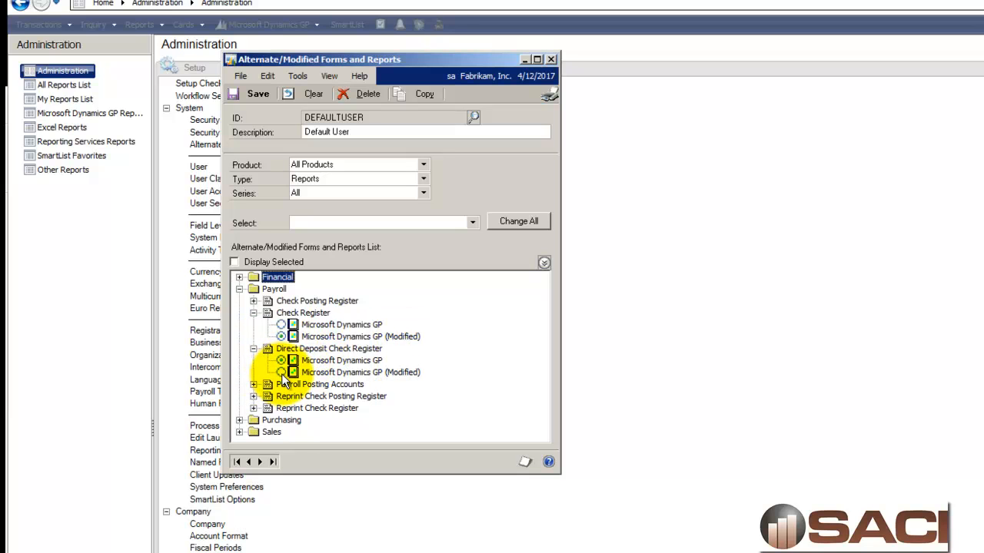
left_click(282, 372)
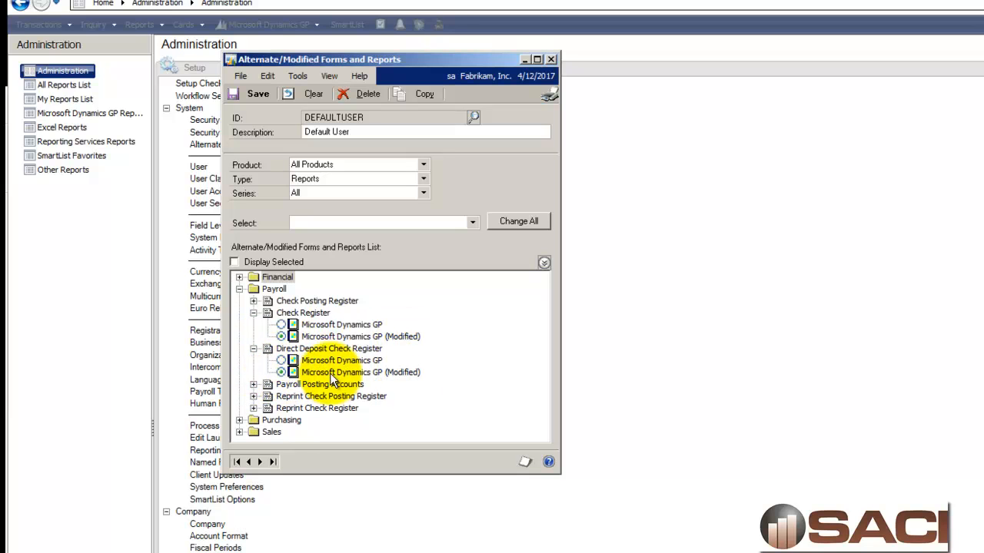
left_click(251, 396)
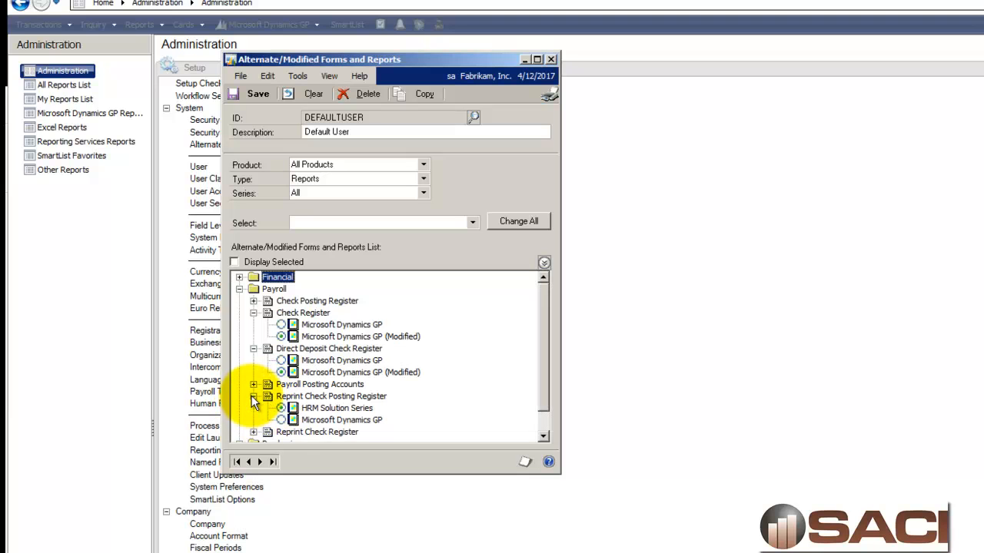
left_click(251, 395)
left_click(253, 408)
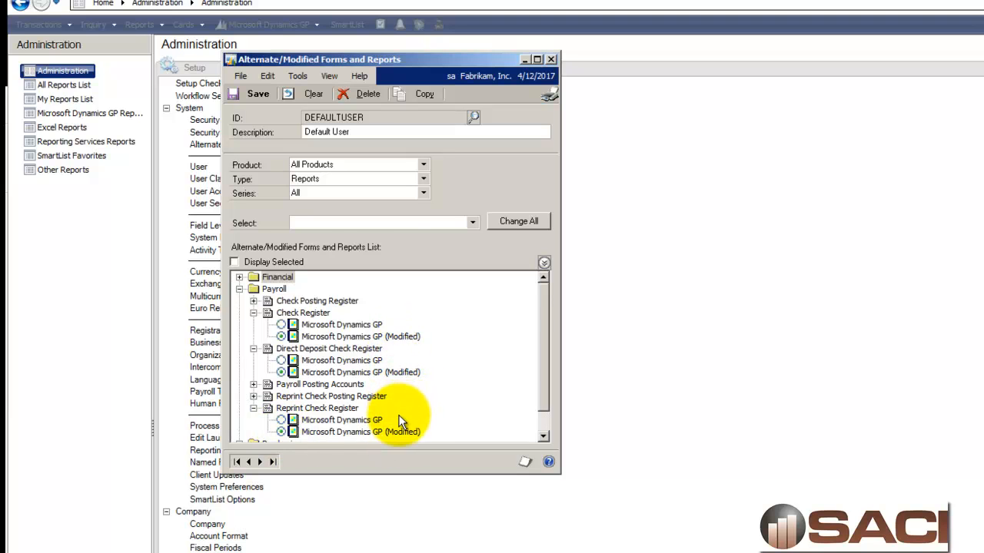
left_click(250, 93)
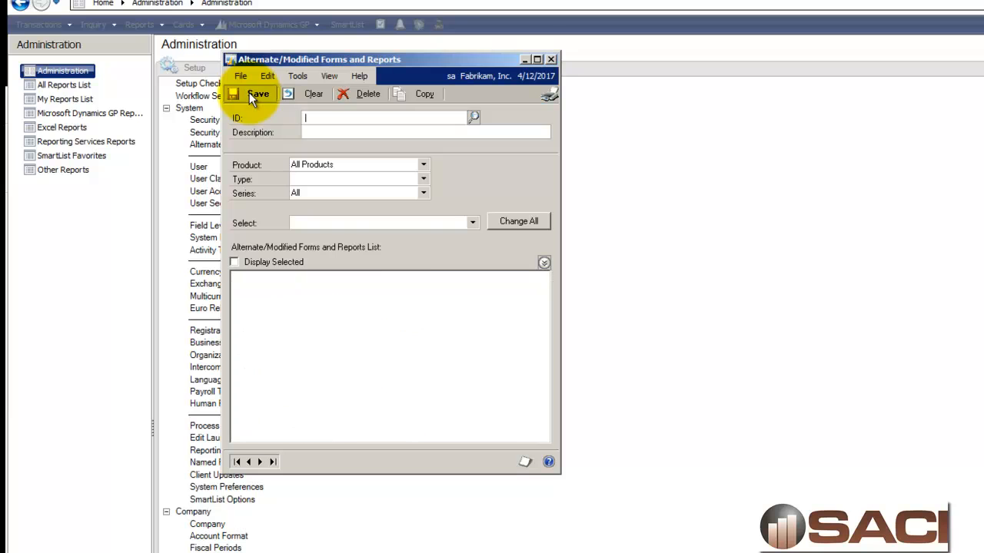
left_click(551, 60)
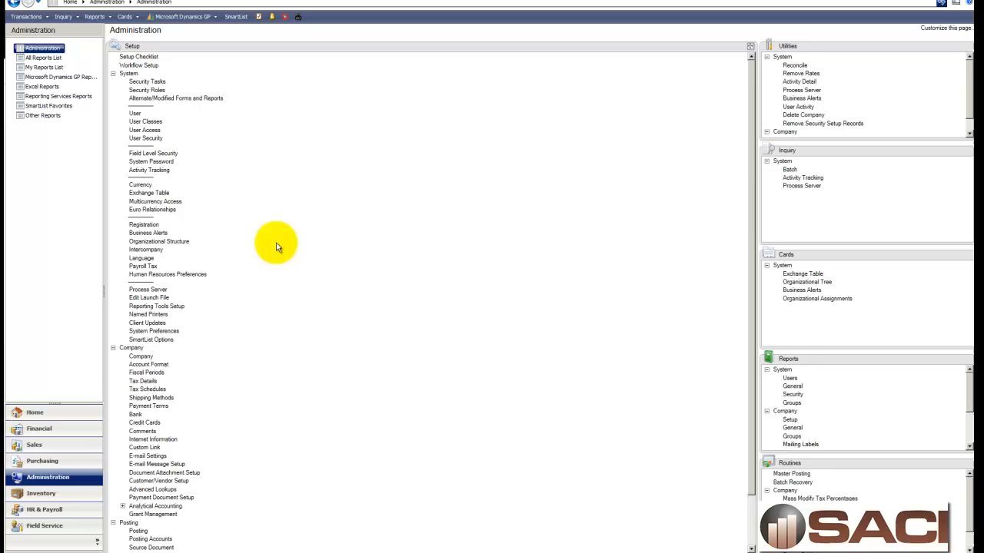
Step: Open Build Payroll Checks in HR & Payroll and build checks using the REGULAR default ID
left_click(77, 509)
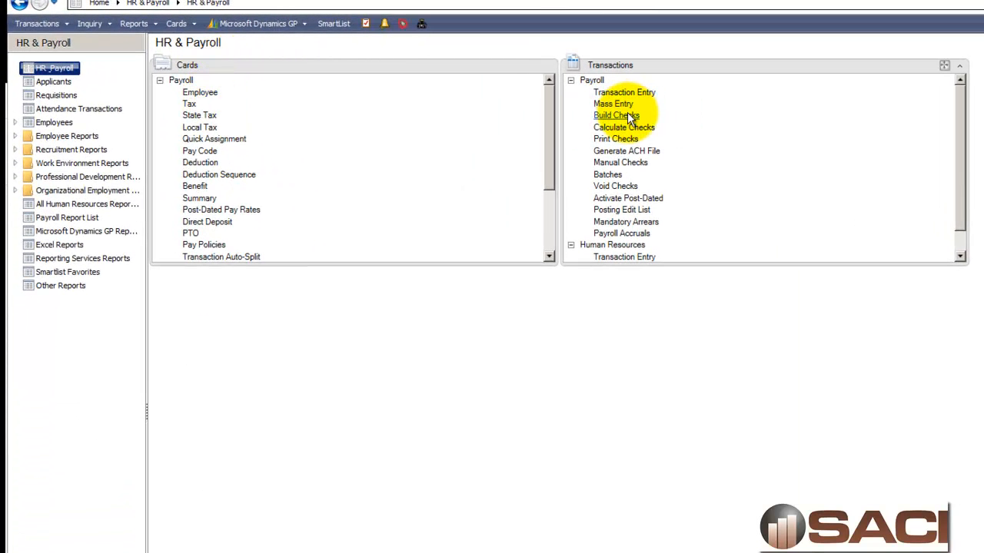
left_click(627, 114)
left_click(314, 107)
double_click(320, 172)
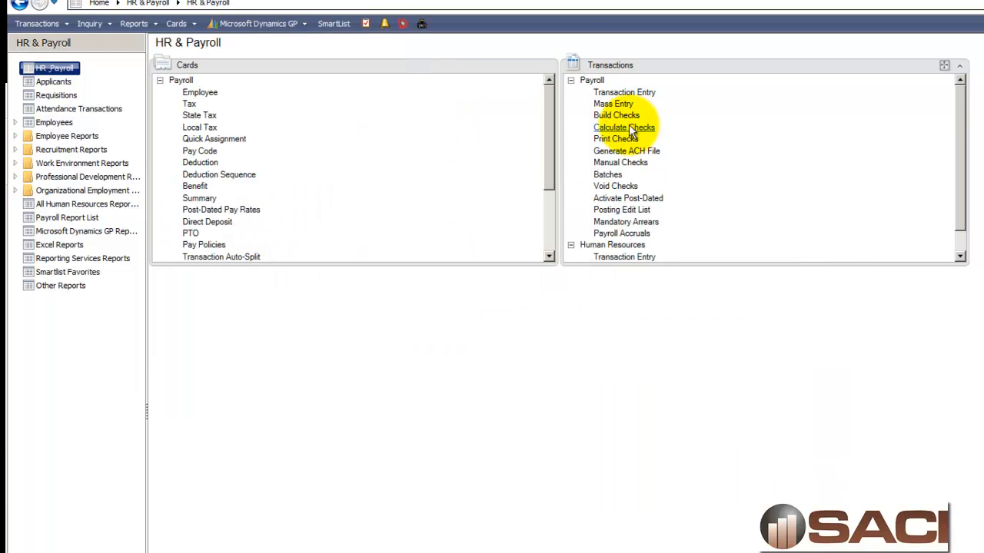
Step: Calculate the payroll checks and print the employee checks to the screen
left_click(626, 127)
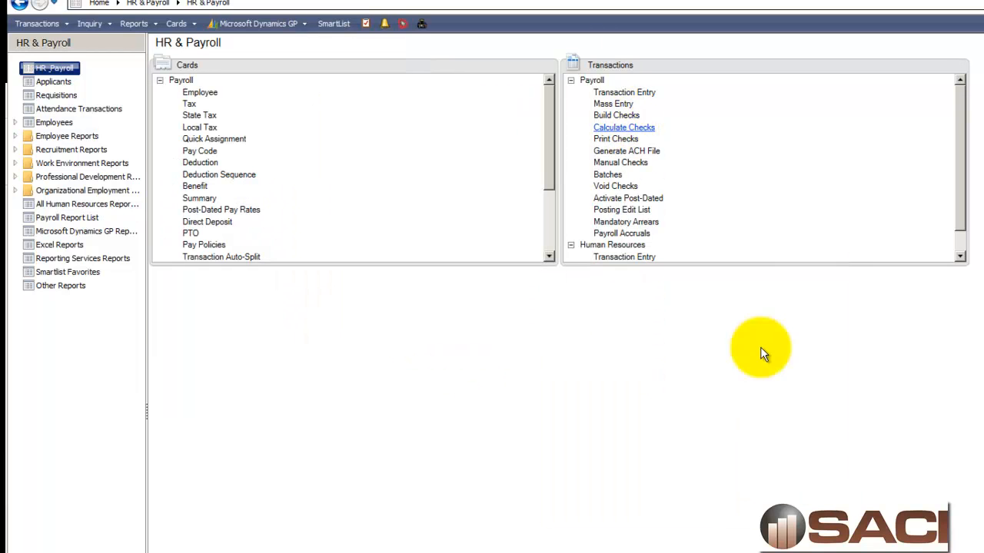
left_click(616, 139)
left_click(289, 154)
left_click(687, 438)
left_click(263, 152)
left_click(753, 509)
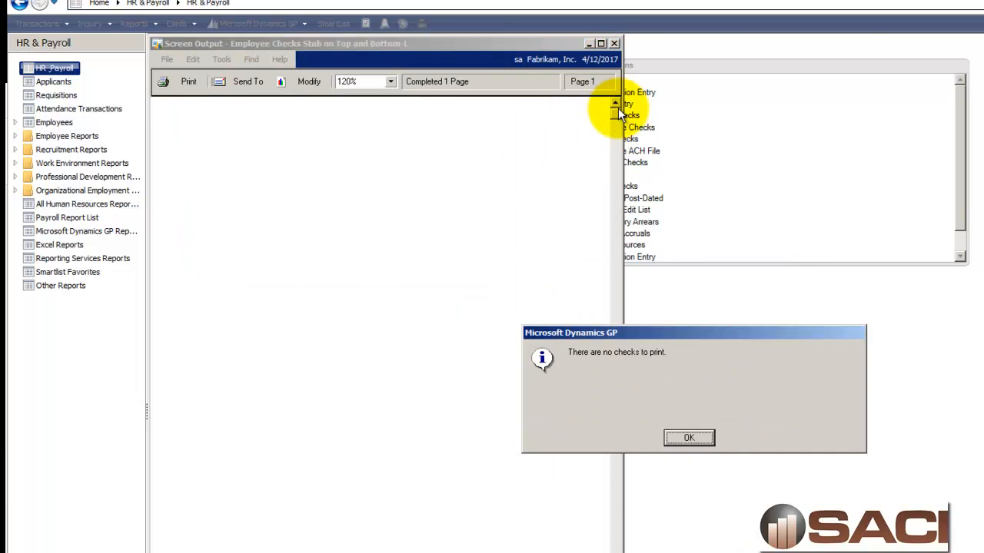
key("Return")
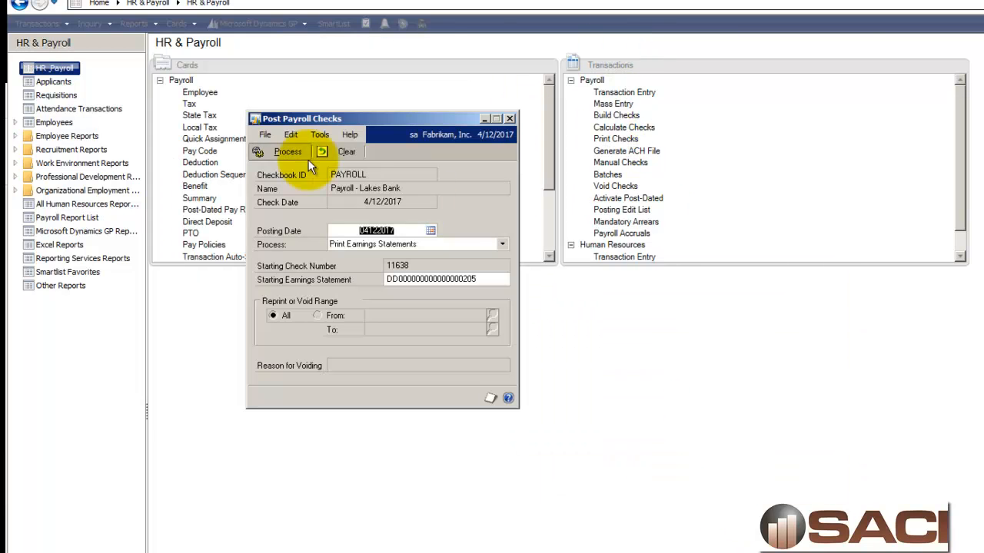
Step: Print the direct deposit statements of earnings to the screen and close the preview
left_click(286, 152)
left_click(756, 508)
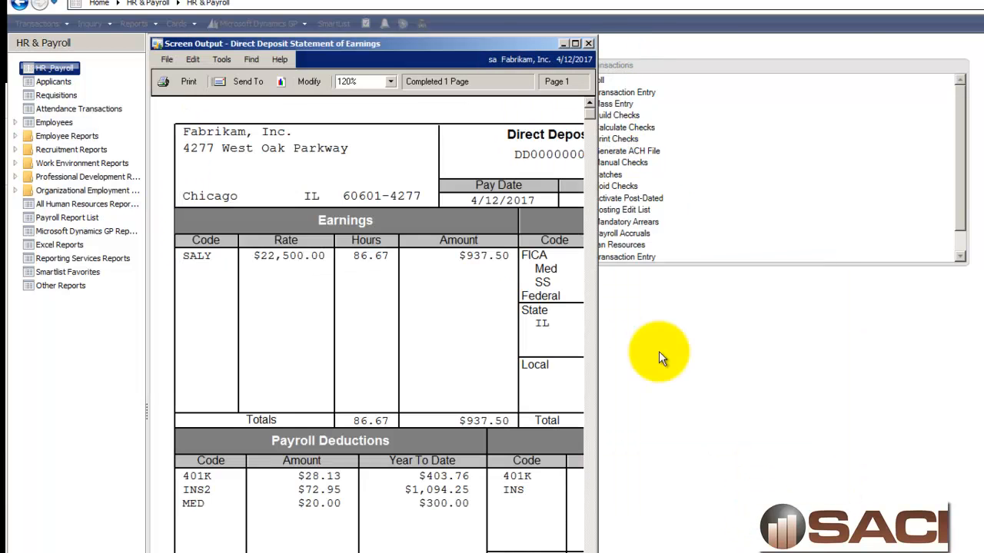
left_click(590, 40)
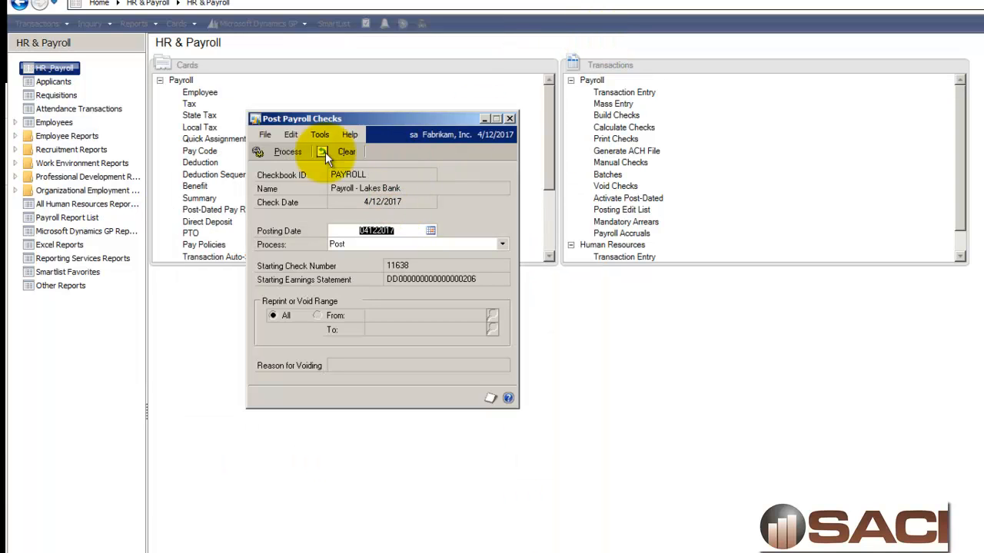
Step: Post the payroll checks, sending the Direct Deposit Check Register to the screen
left_click(285, 152)
left_click(569, 396)
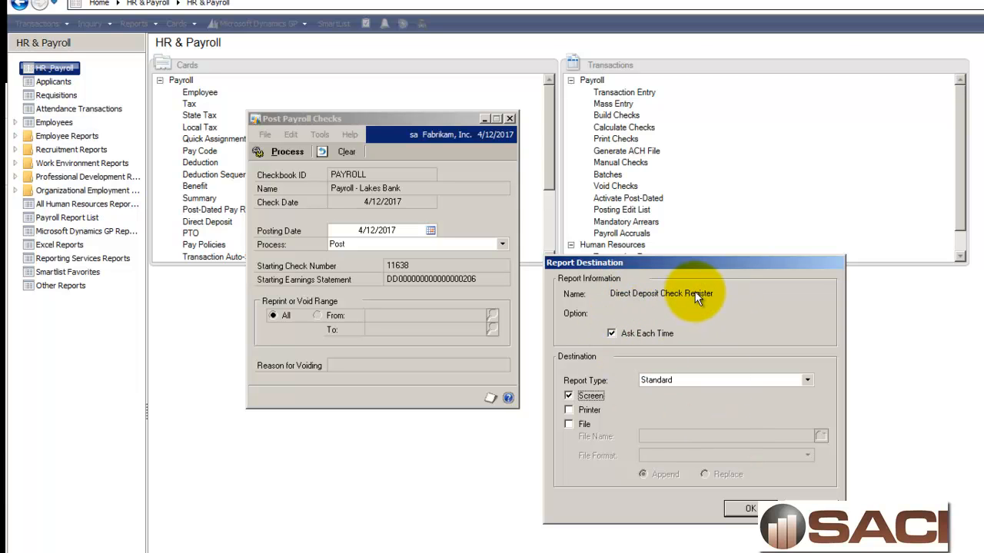
left_click(750, 507)
left_click(750, 508)
left_click(750, 508)
left_click(750, 508)
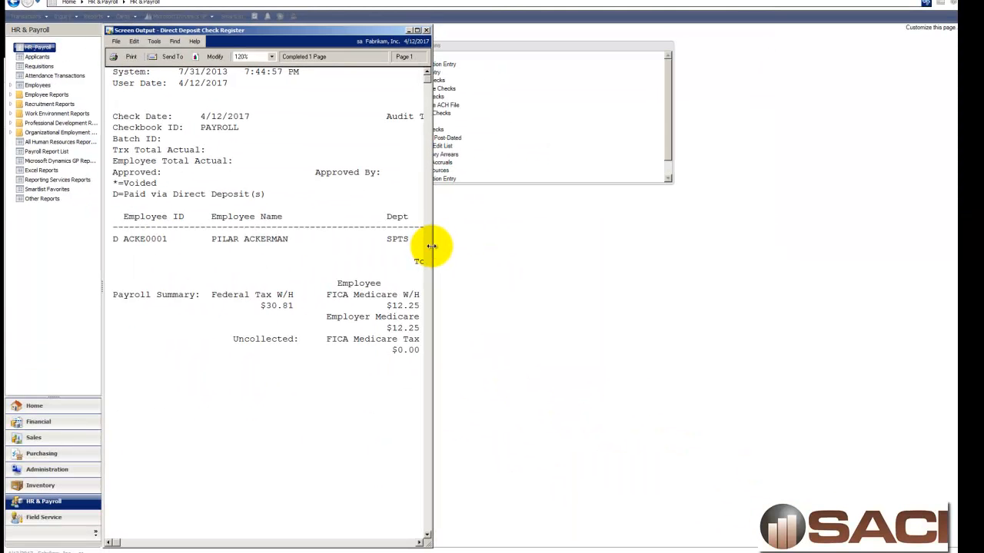
Step: Widen the Direct Deposit Check Register preview to review its columns, then close it
left_click_drag(433, 249, 887, 237)
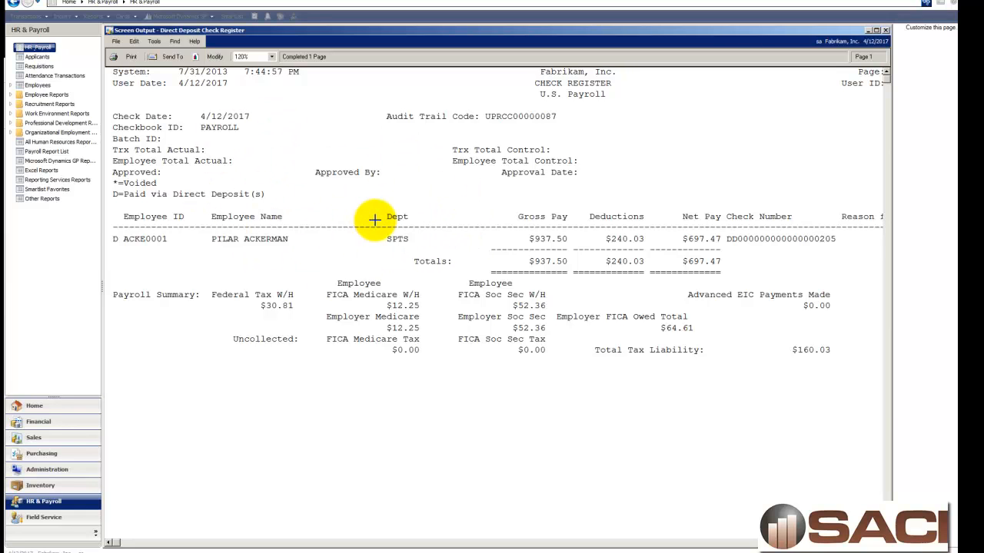
left_click(886, 31)
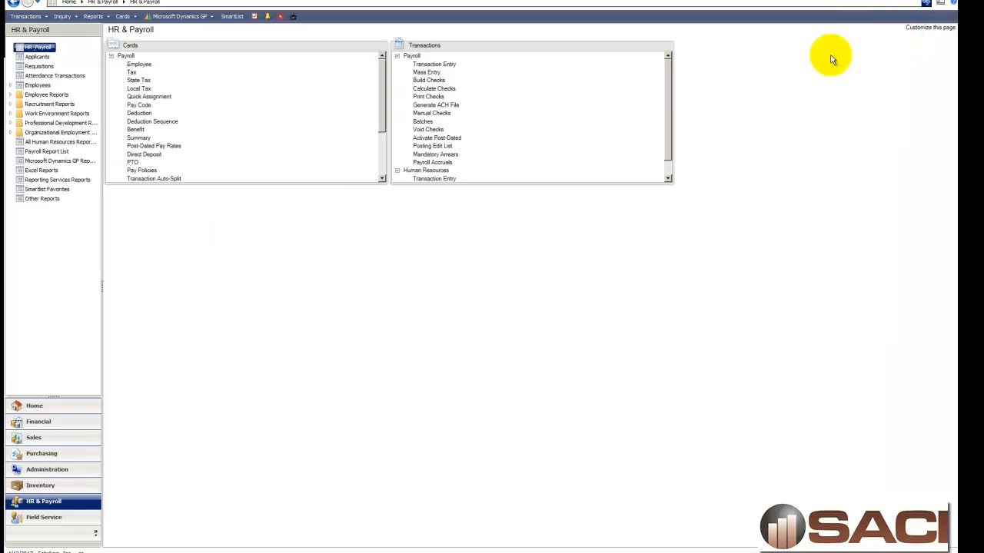